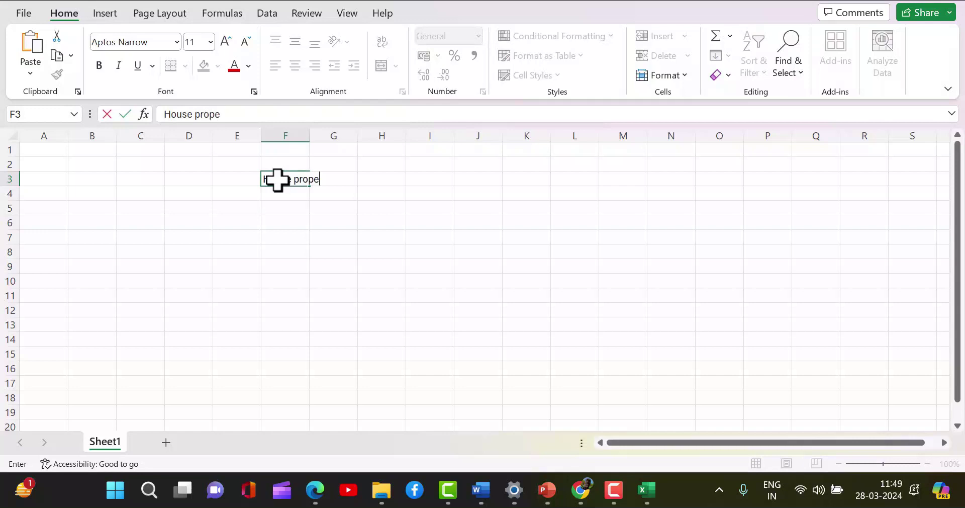
Complete the F3 label as 'House property in Delhi'
text(y)
key(BackSpace)
key(BackSpace)
key(BackSpace)
text(erty in Delh)
key(Right)
key(Right)
key(Right)
key(Right)
Add the Cost heading in I2 with 50,000 below it in I3
key(Left)
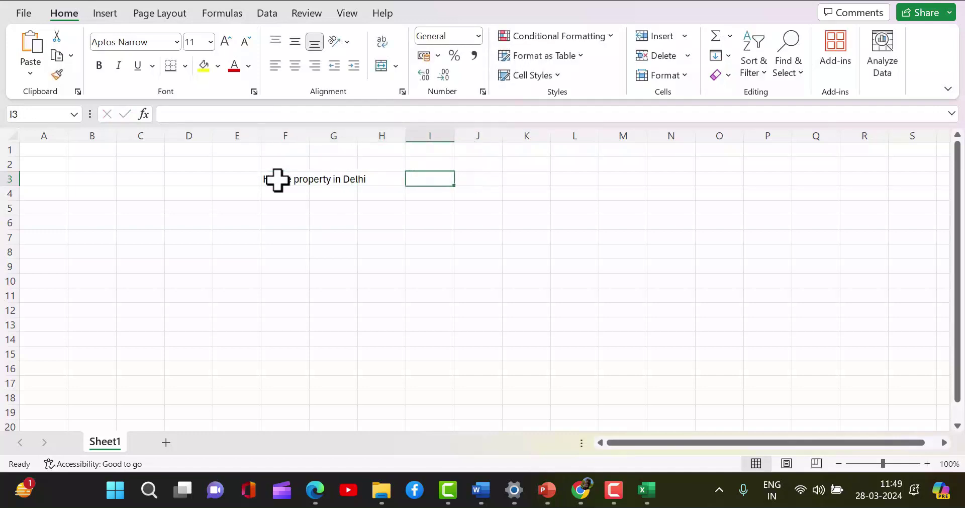
key(Up)
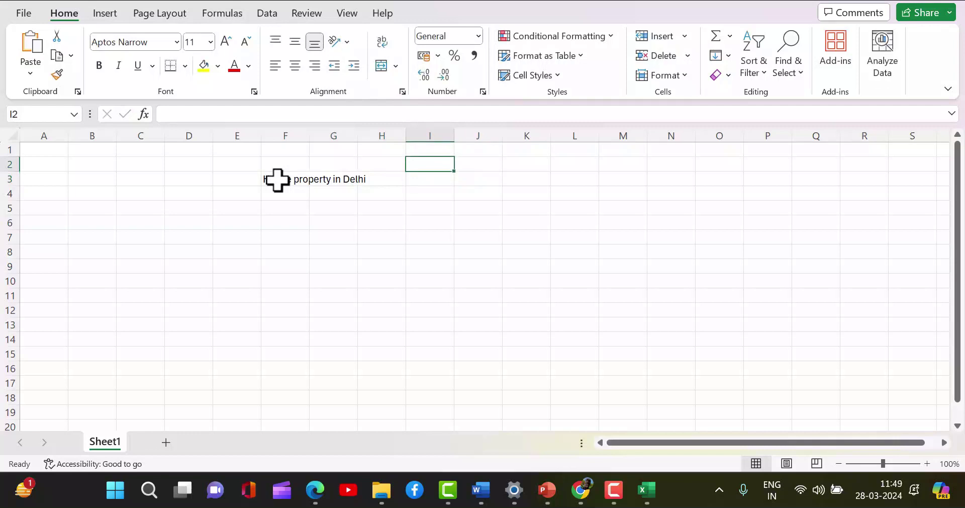
text(Cos)
text(y)
key(Return)
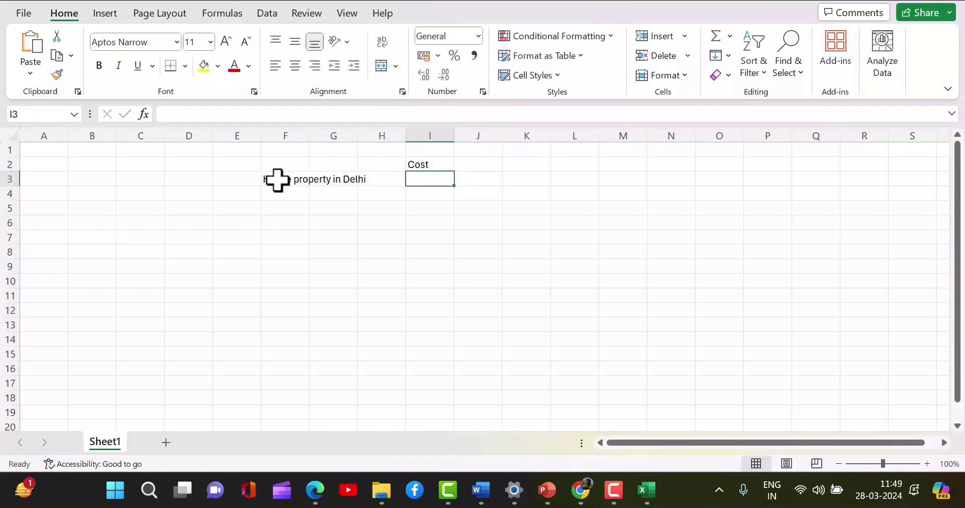
text(5)
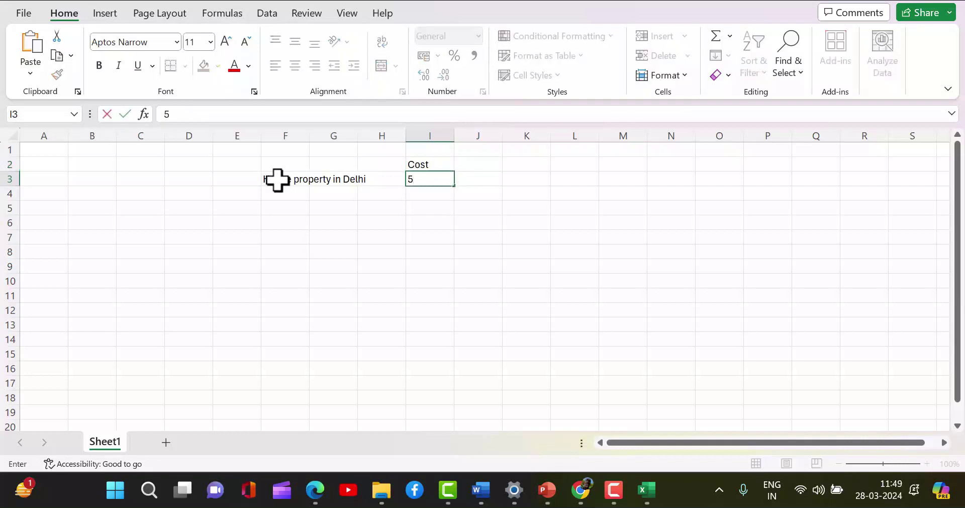
text(0,000)
key(Tab)
Add the sold heading in J2 with 50,00,000 below it in J3
key(Up)
text(sold)
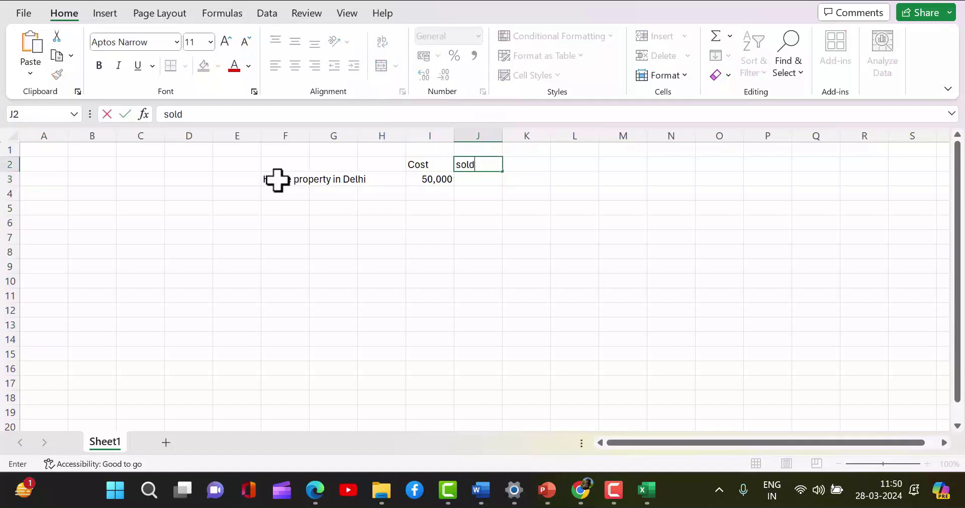
key(Return)
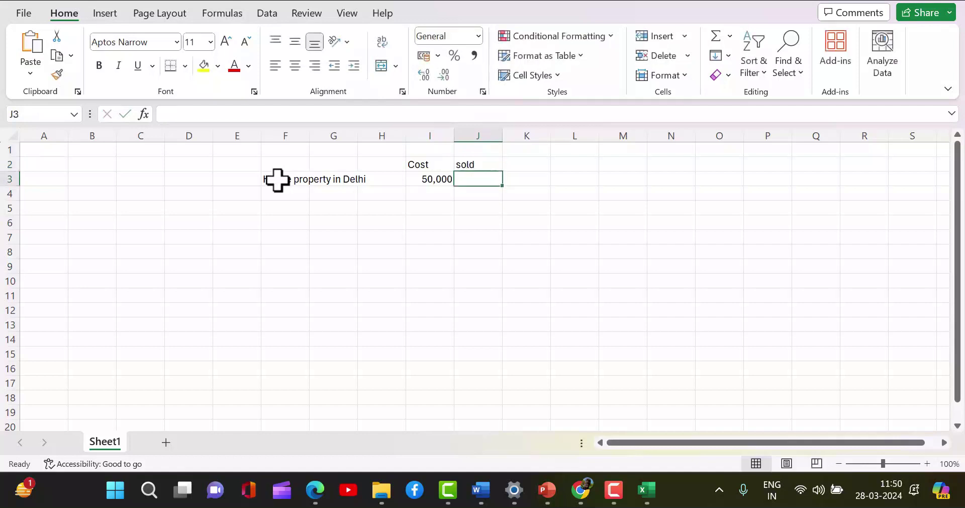
text(350,000)
key(BackSpace)
key(BackSpace)
key(BackSpace)
key(BackSpace)
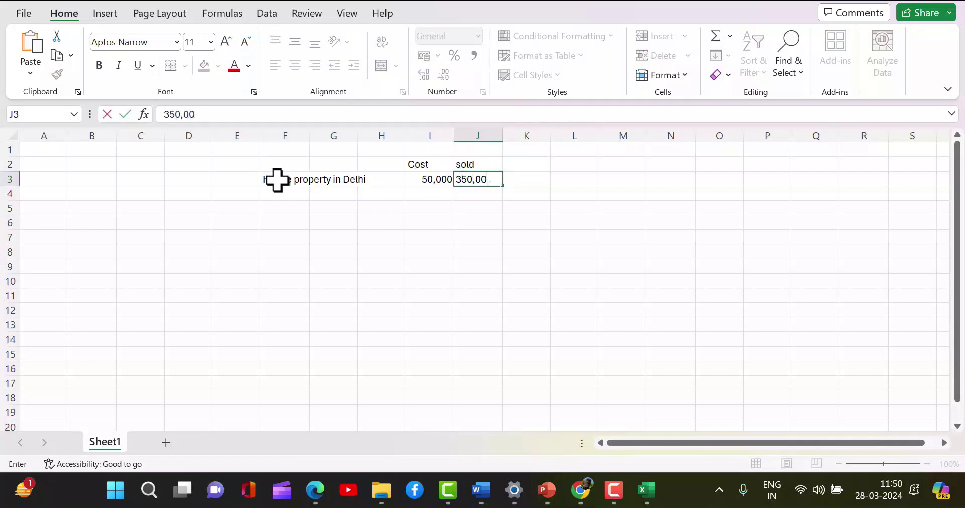
key(BackSpace)
key(BackSpace)
key(BackSpace)
text(50,00,000)
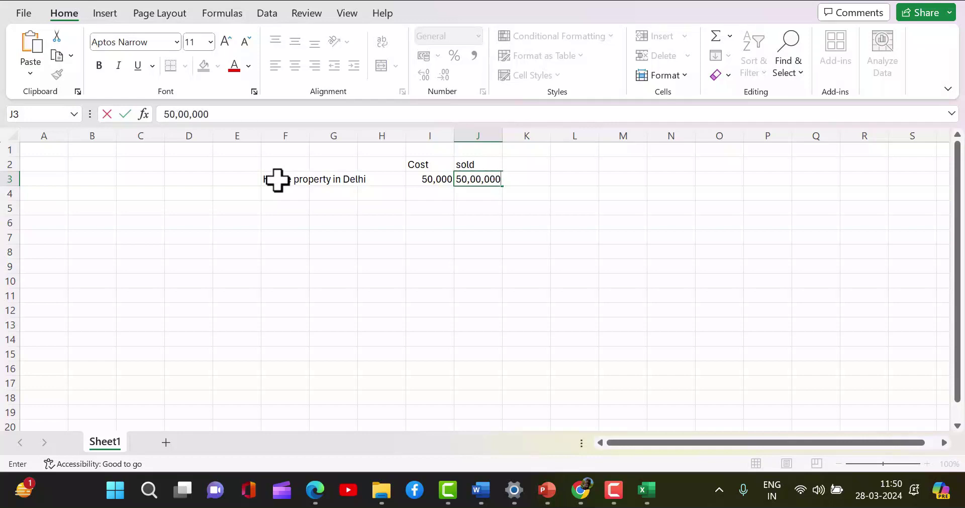
key(Tab)
key(Left)
key(Left)
key(Right)
key(Down)
key(Left)
key(Left)
key(Left)
Label F5 as 'Capital Gain'
key(Down)
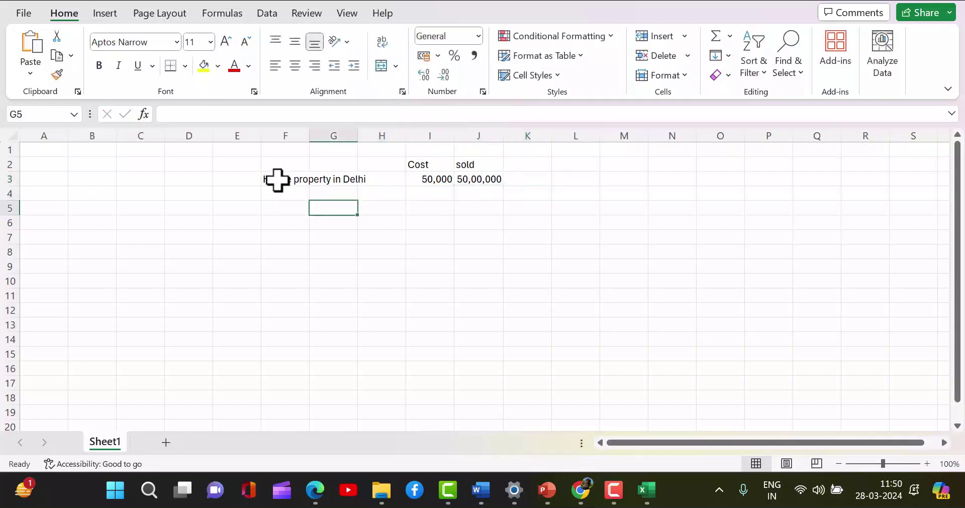
key(Left)
text(Cap)
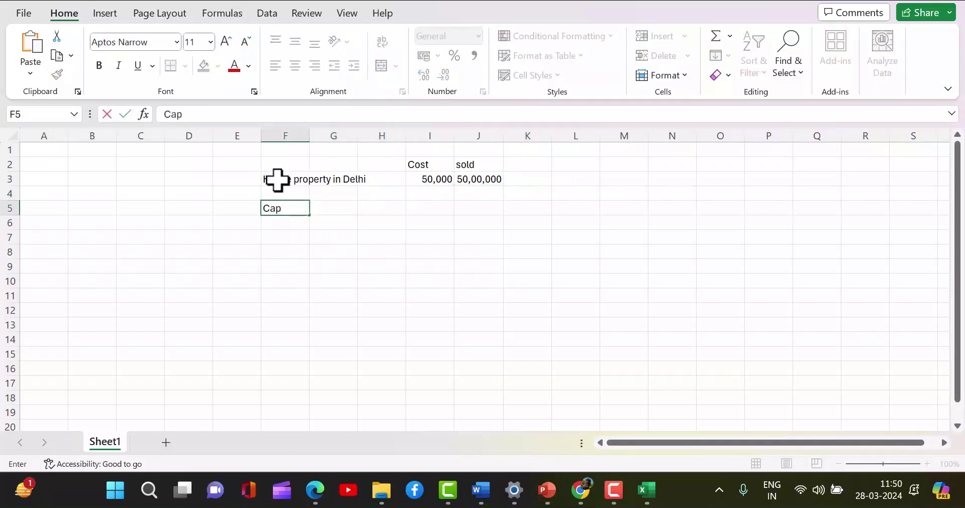
text(ital Gain)
key(Right)
key(Right)
key(Right)
key(Right)
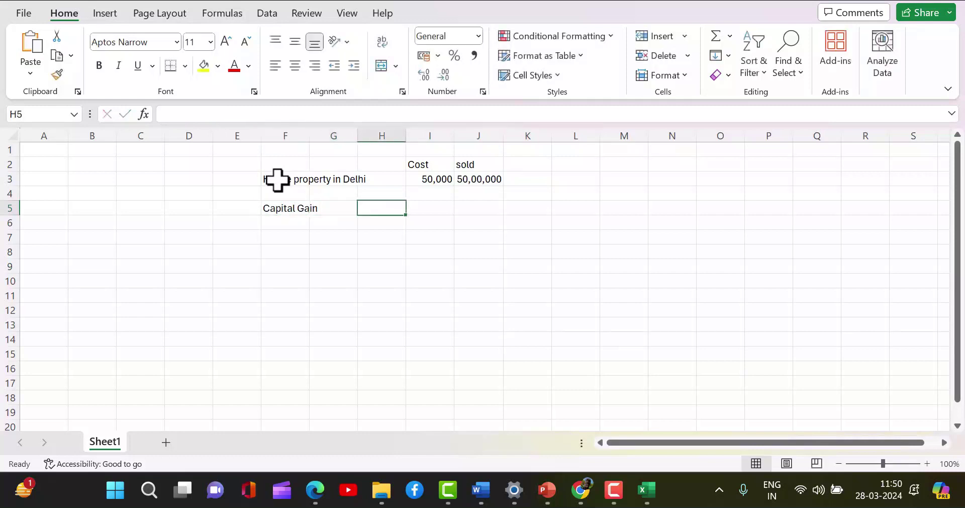
Enter a formula in J5 subtracting the cost I3 from the sale amount J3
text(+)
key(Up)
key(Up)
key(Up)
key(Down)
text(-)
key(Left)
key(Up)
key(Up)
key(Return)
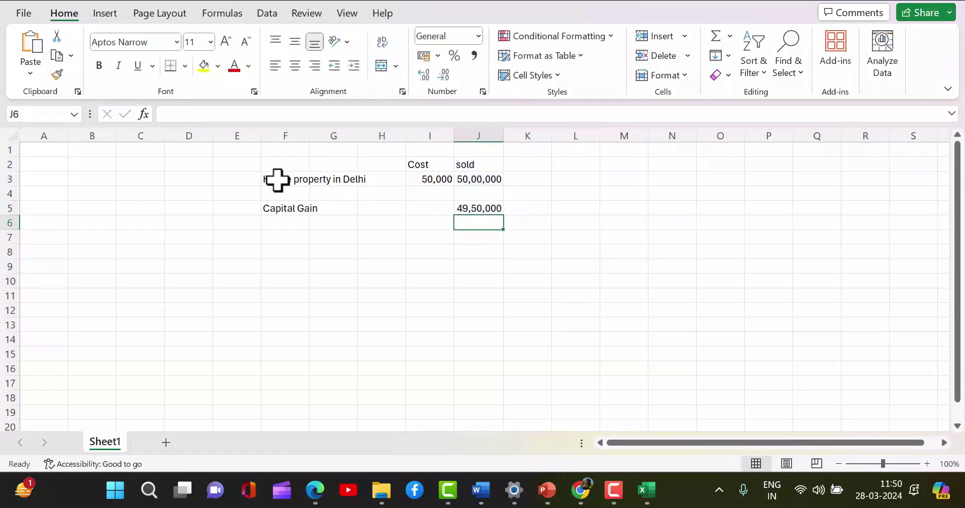
Change the cost in I3 to 15,00,000 so the gain becomes 35,00,000
click(425, 183)
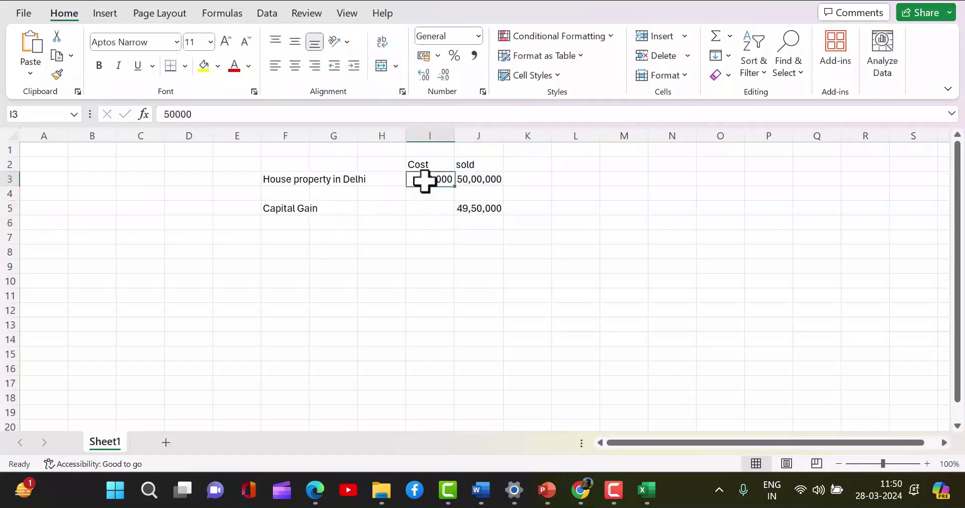
click(169, 119)
text(1)
key(Return)
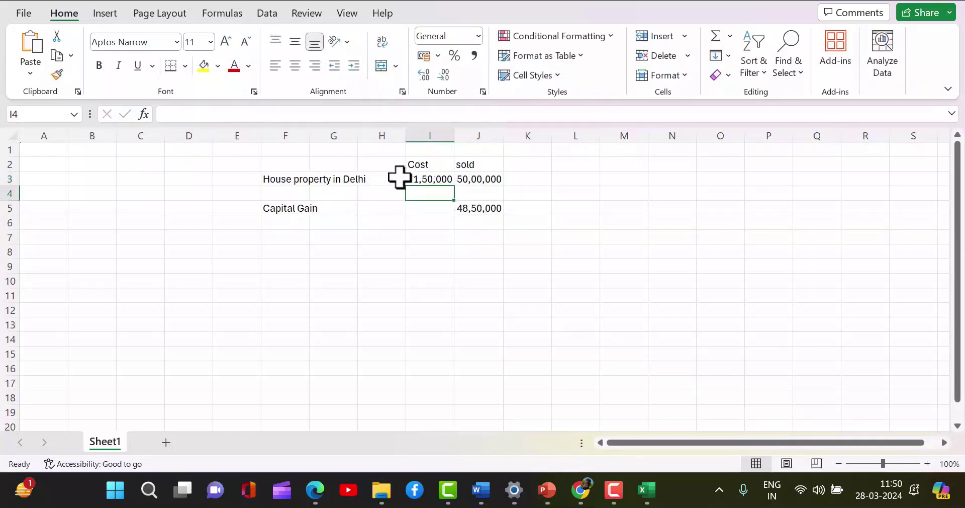
click(441, 182)
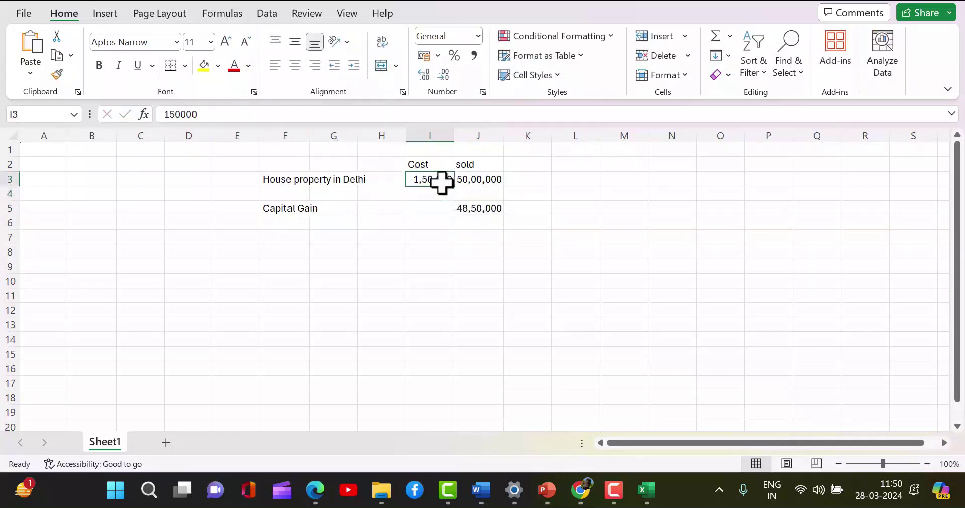
click(200, 113)
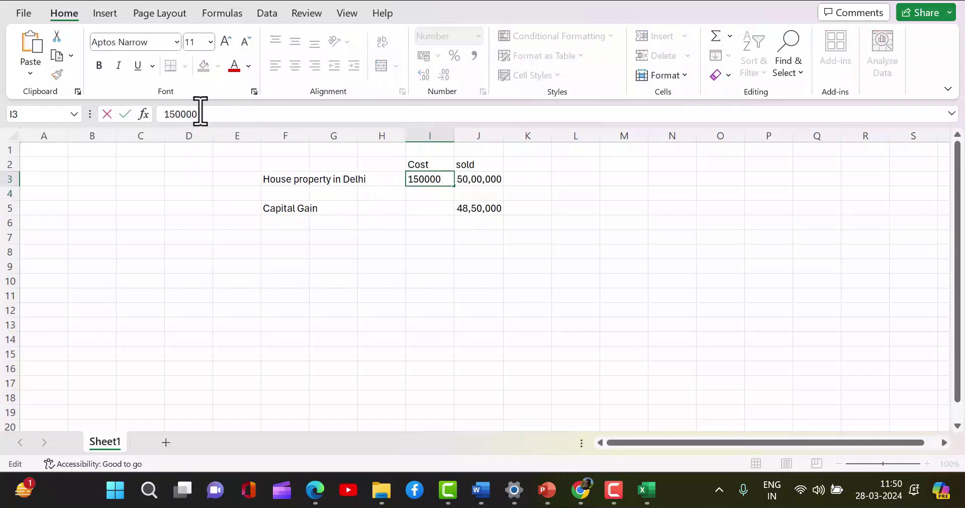
text(0)
key(Return)
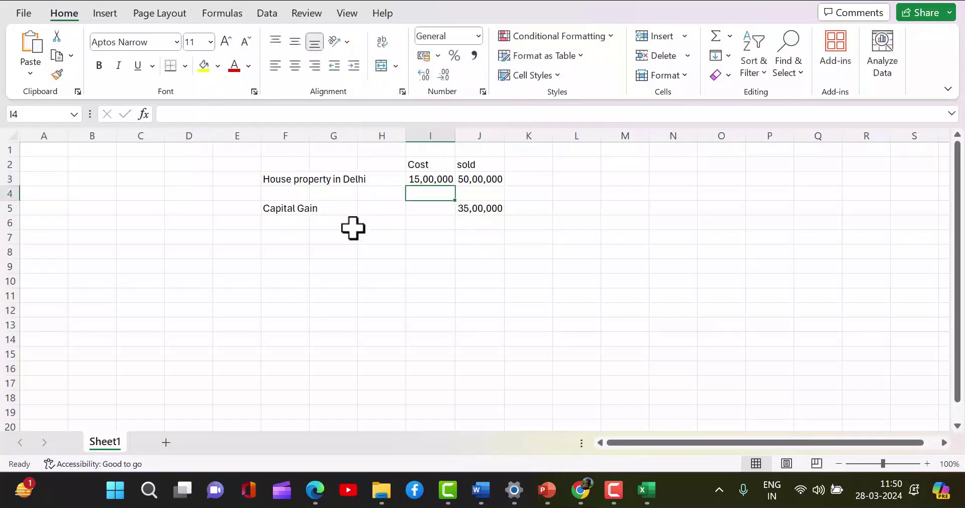
click(412, 178)
click(491, 180)
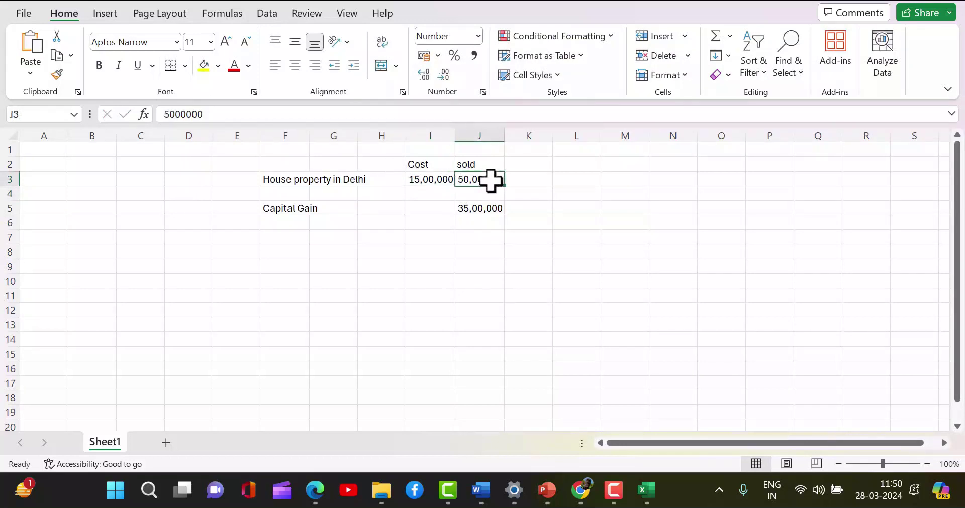
click(294, 209)
Enter the 20% tax rate in F7
key(Right)
key(Right)
key(Right)
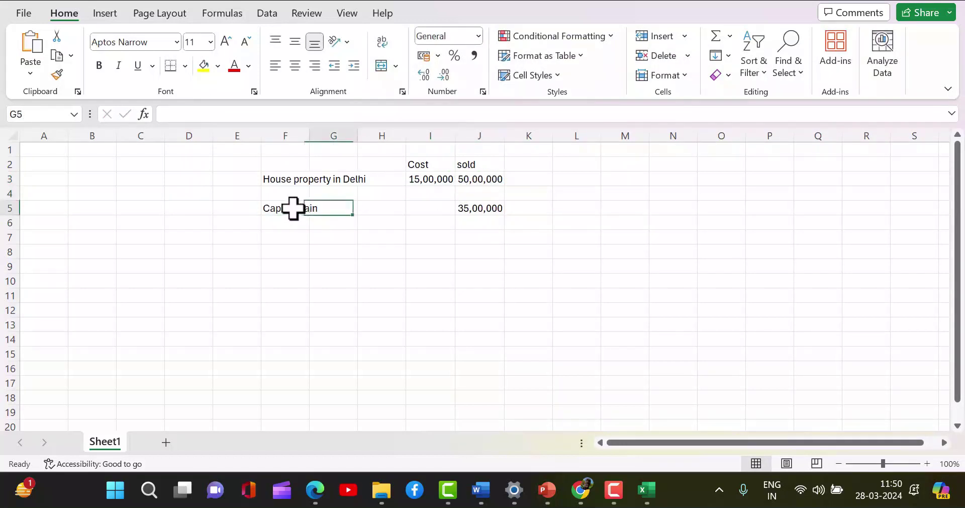
key(Right)
key(Down)
key(Left)
key(Left)
key(Left)
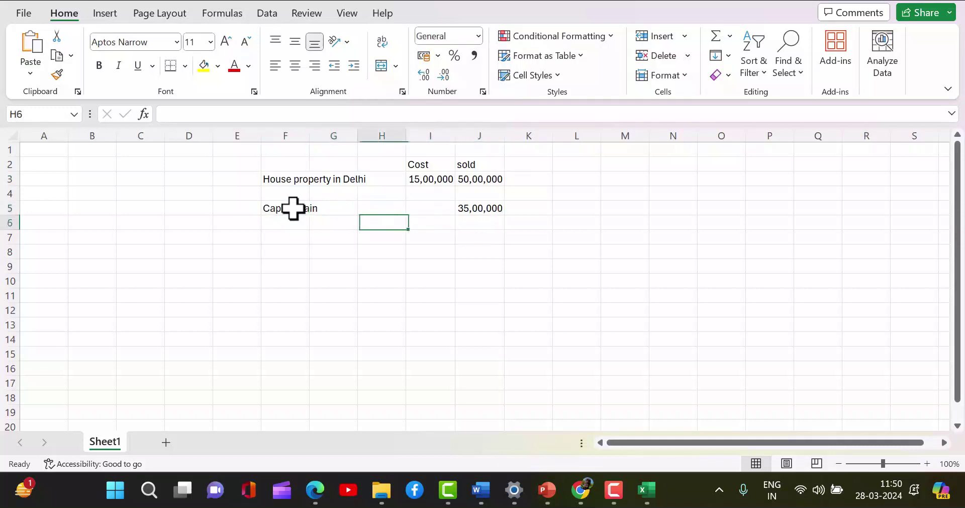
key(Down)
key(Left)
text(2)
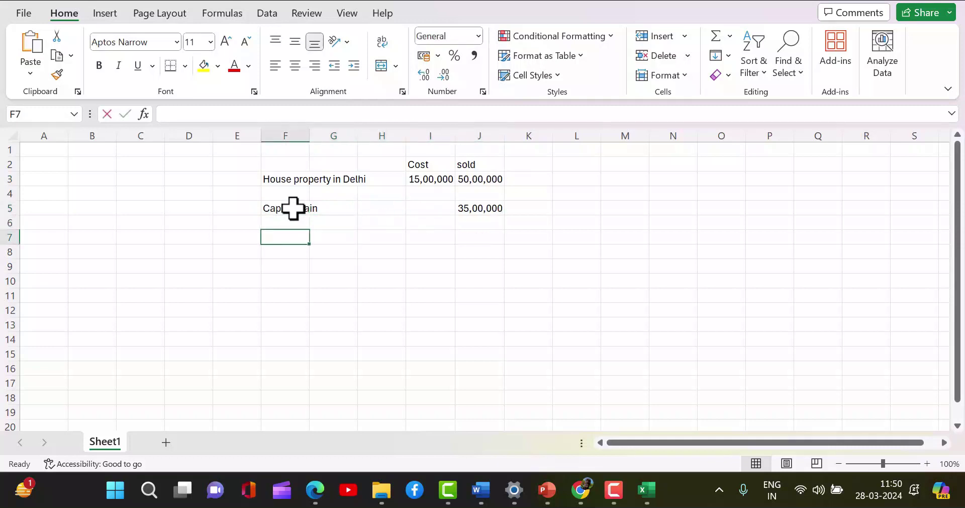
text(0%)
key(Right)
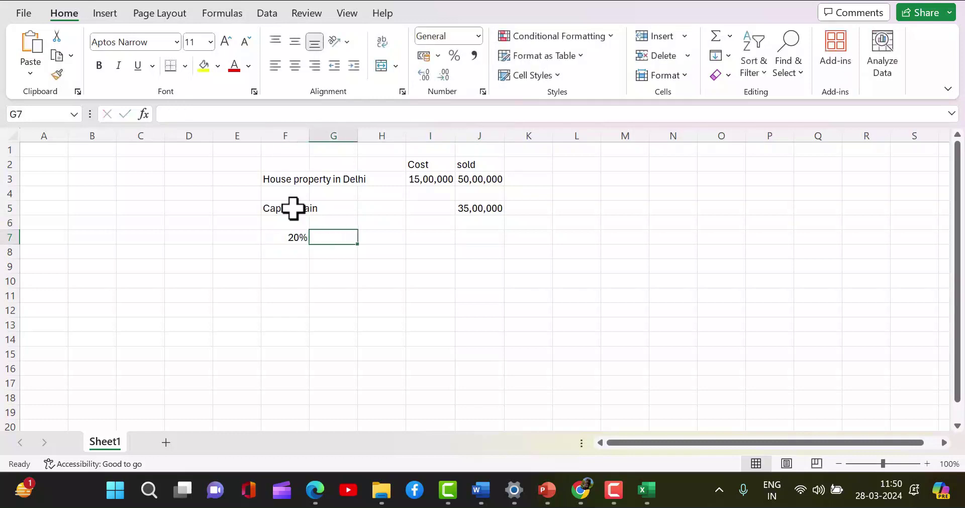
Put year 2012 in I1 and 2024 in J1
click(440, 151)
text(202)
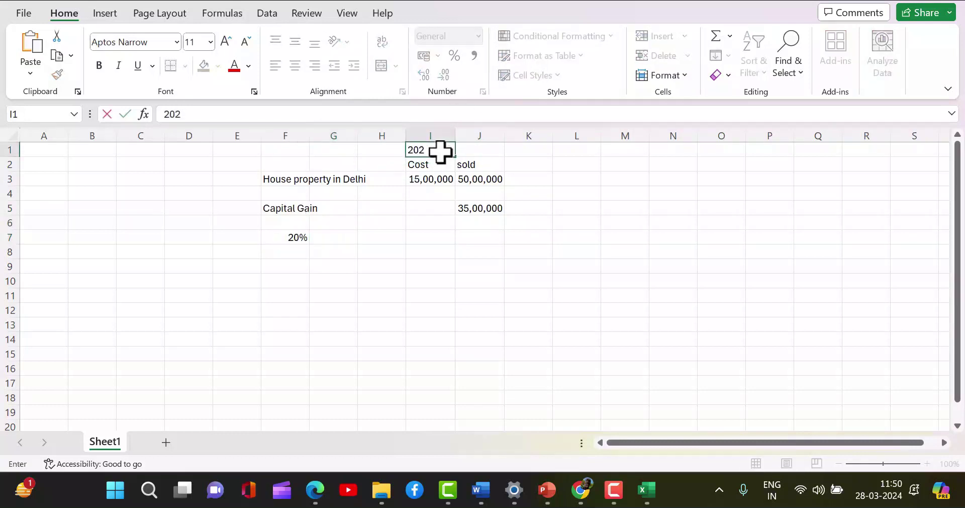
key(BackSpace)
text(12)
key(Escape)
key(Right)
text(2024)
key(Right)
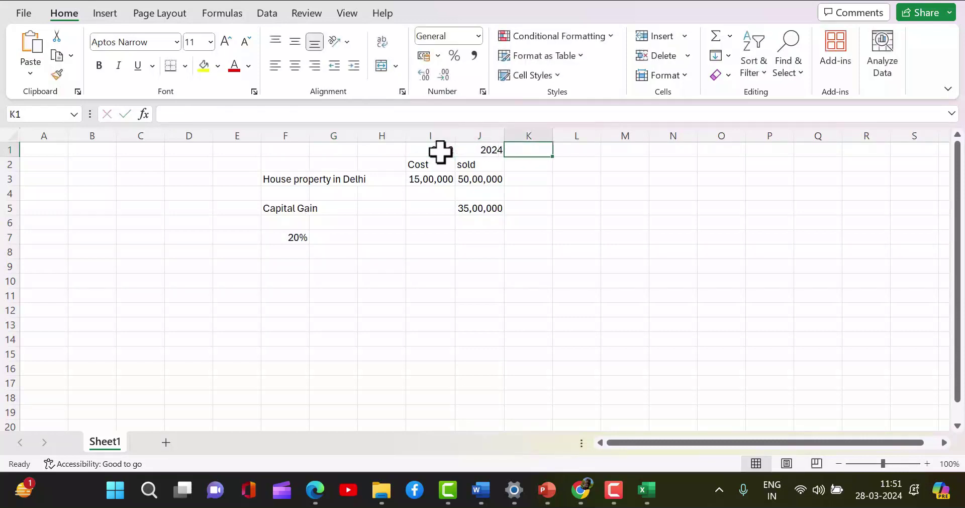
click(483, 233)
Enter =+J5*F7 in J7 to compute 20% tax on the capital gain
text(+)
click(482, 232)
key(Up)
key(Up)
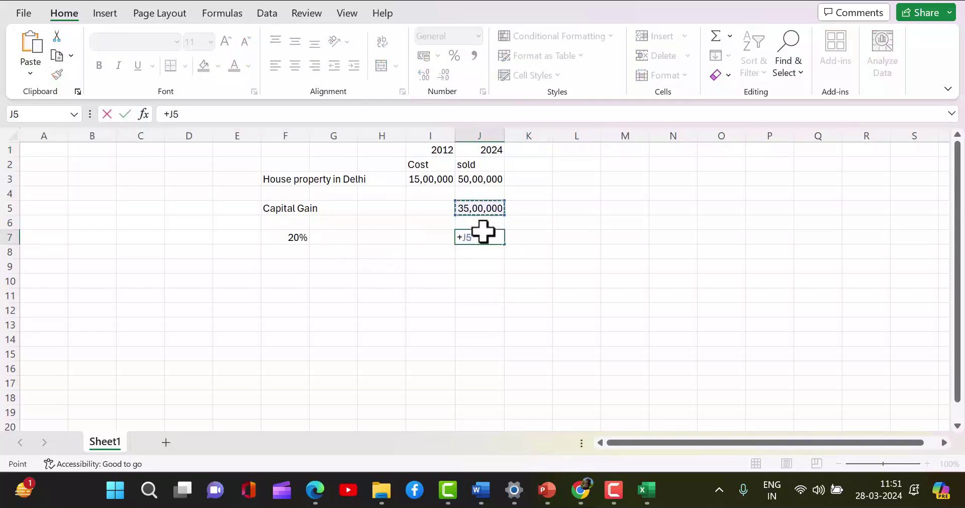
text(*)
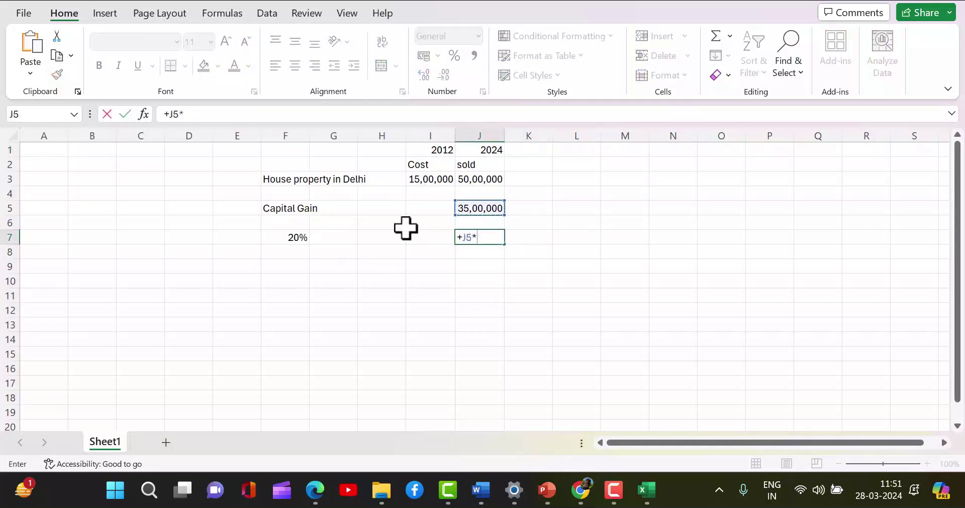
click(278, 233)
key(Return)
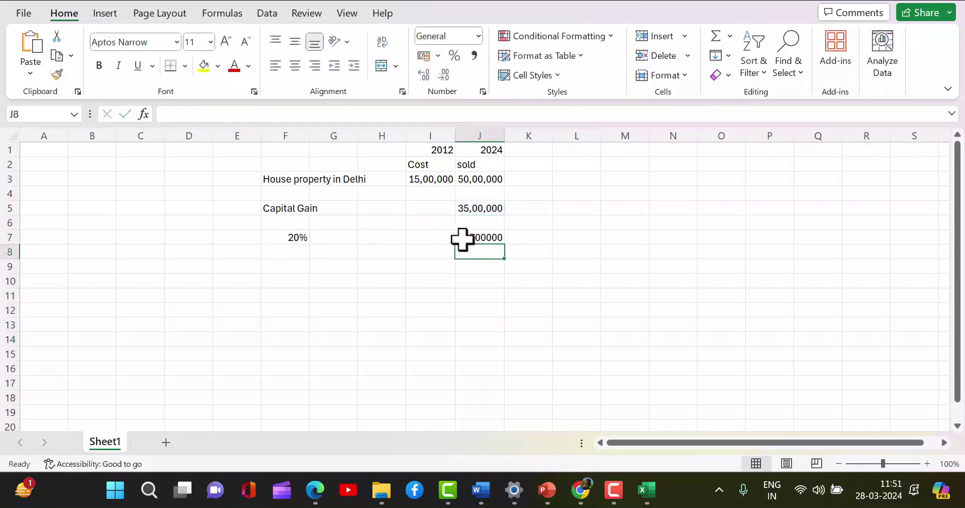
Format J7 with Comma Style and no decimals, showing 7,00,000
click(477, 238)
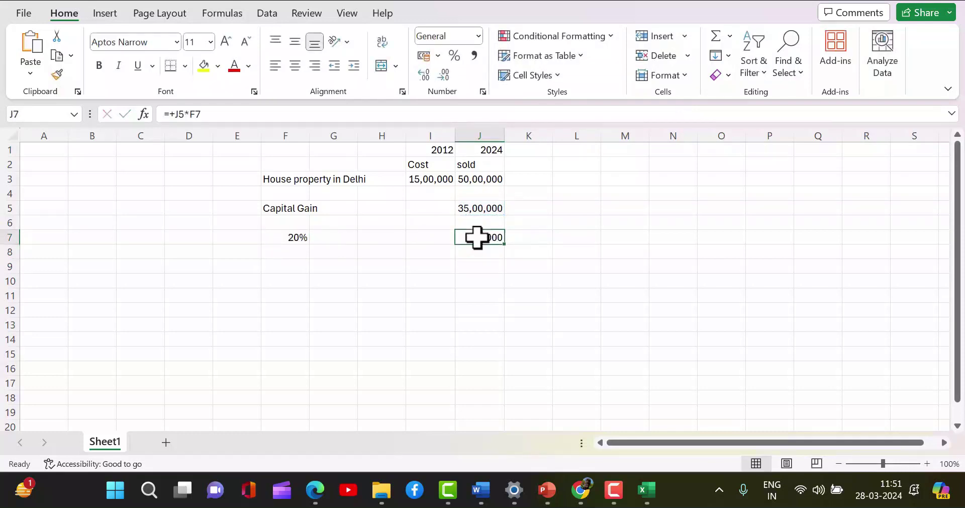
click(474, 55)
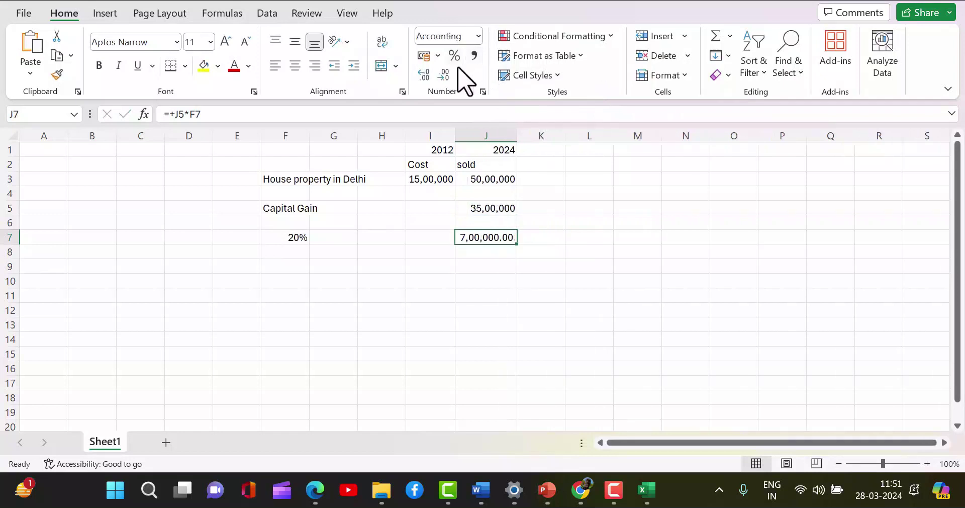
click(444, 75)
click(444, 75)
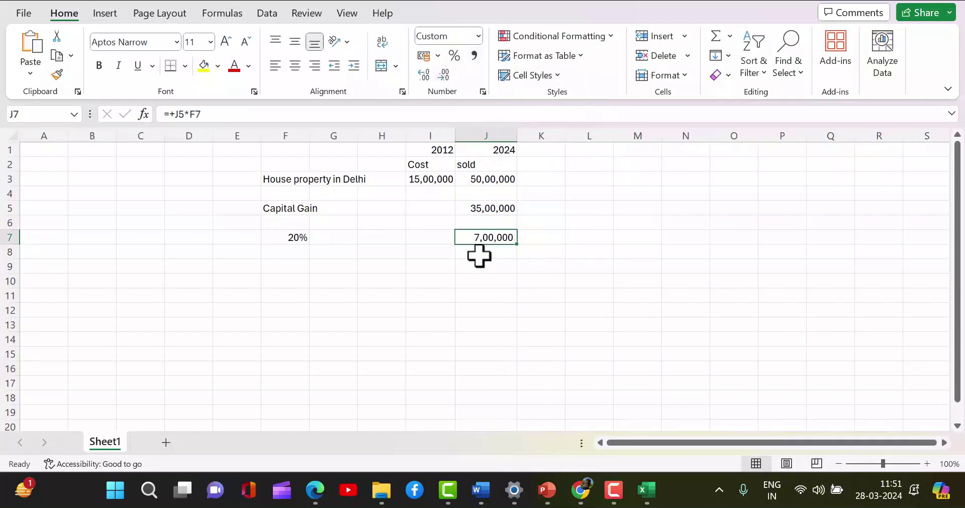
click(459, 260)
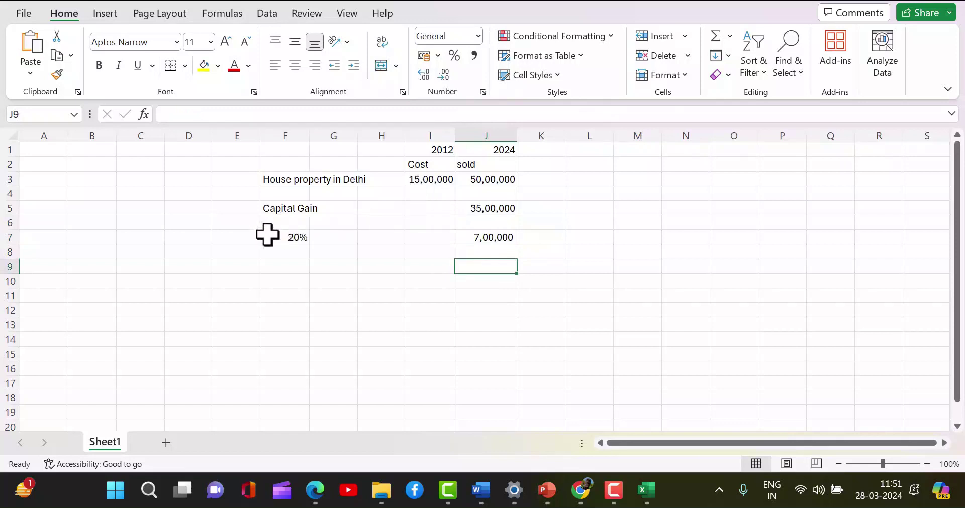
click(486, 236)
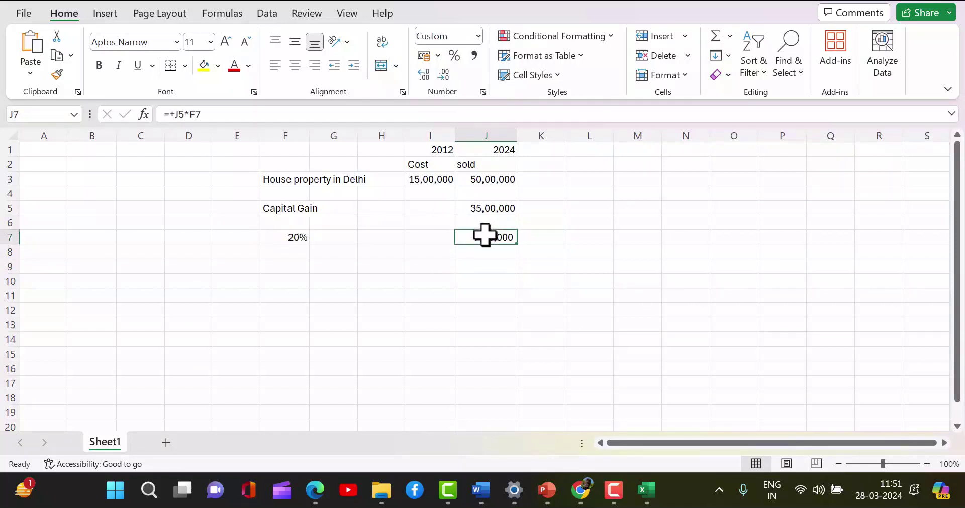
click(424, 182)
key(Right)
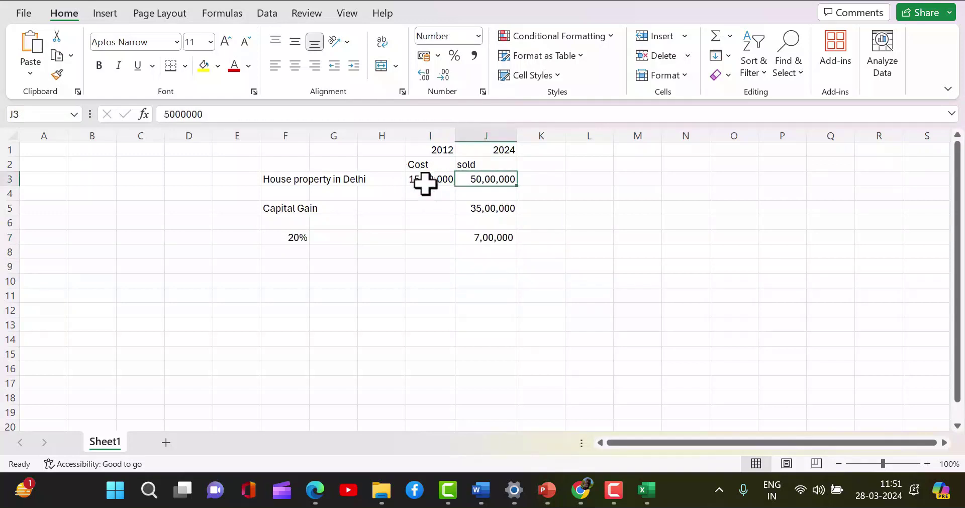
key(Down)
key(Down)
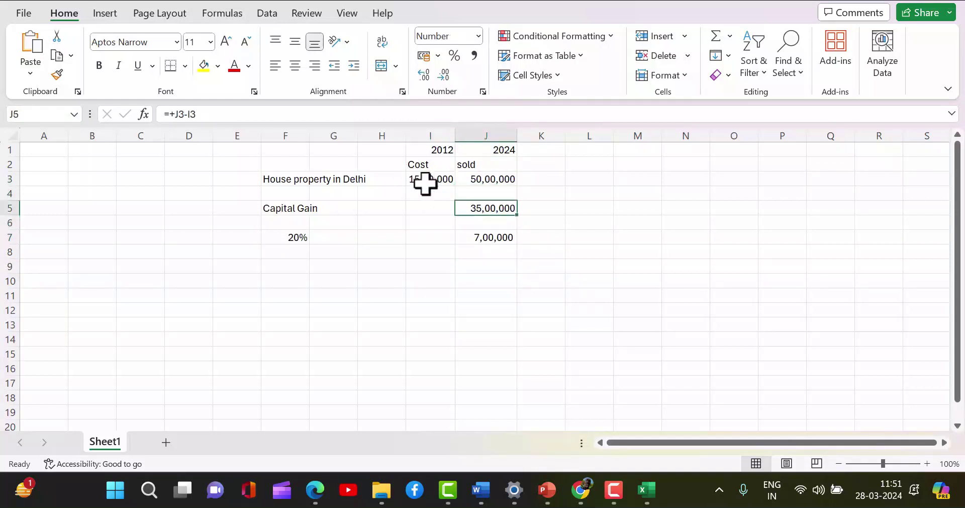
key(Down)
key(Down)
key(Left)
key(Left)
key(Left)
key(Left)
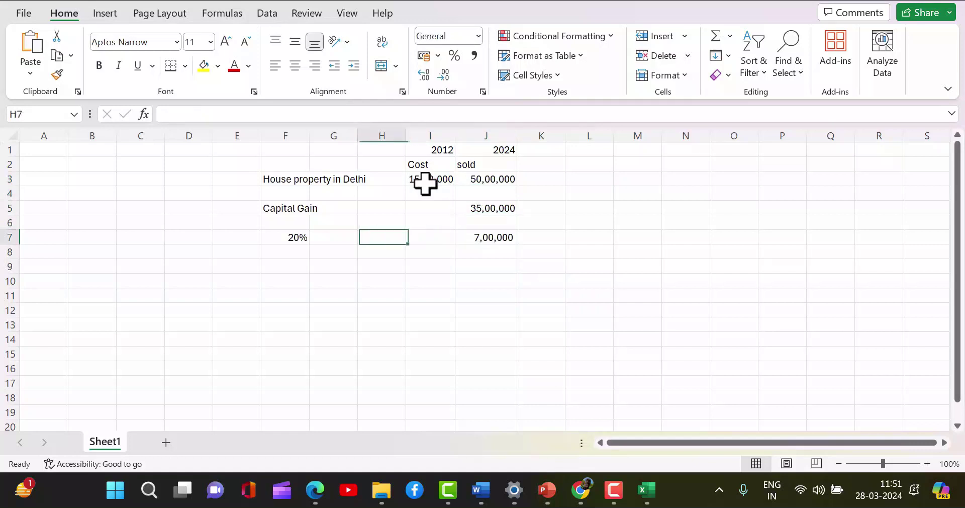
key(Up)
key(Up)
key(Up)
key(Up)
key(Up)
key(Up)
key(Right)
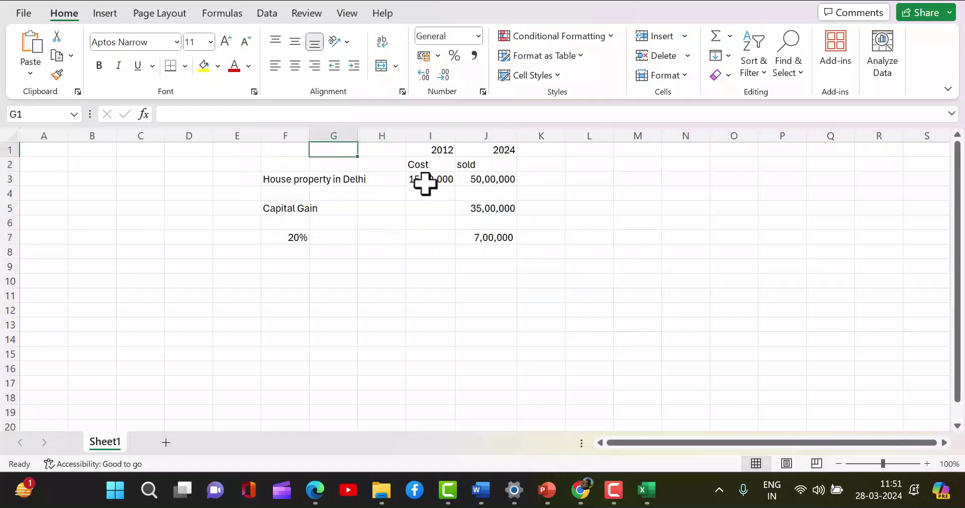
key(Right)
key(Right)
key(Right)
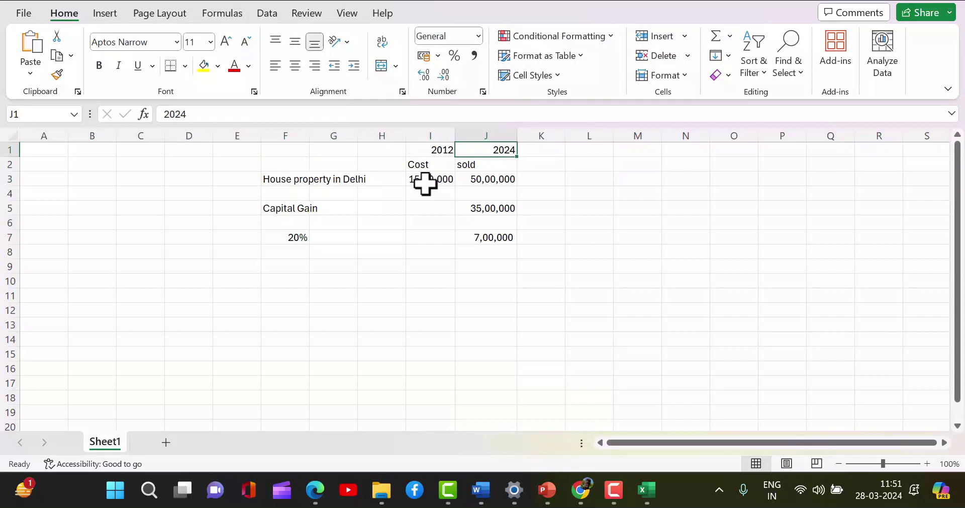
key(Down)
key(Down)
key(Down)
key(Down)
key(Down)
key(Down)
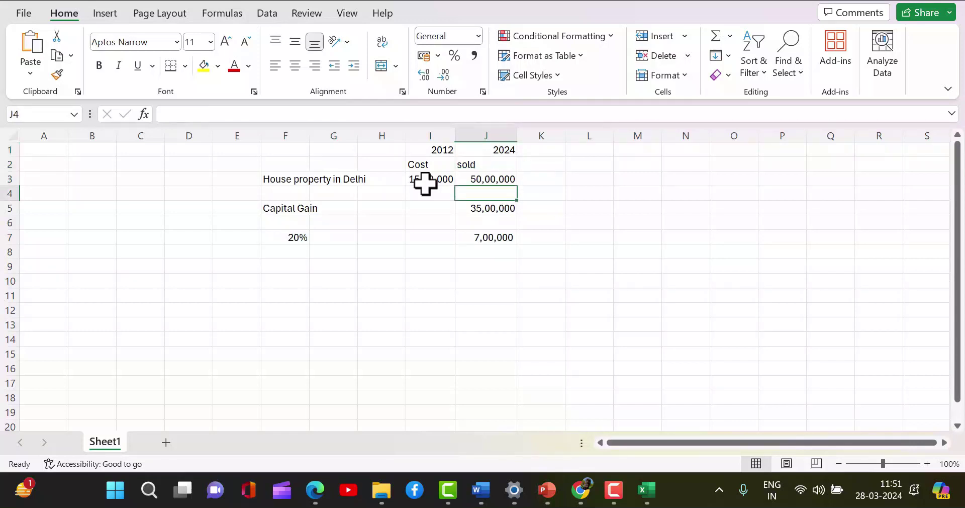
key(Left)
key(Left)
key(Left)
key(Left)
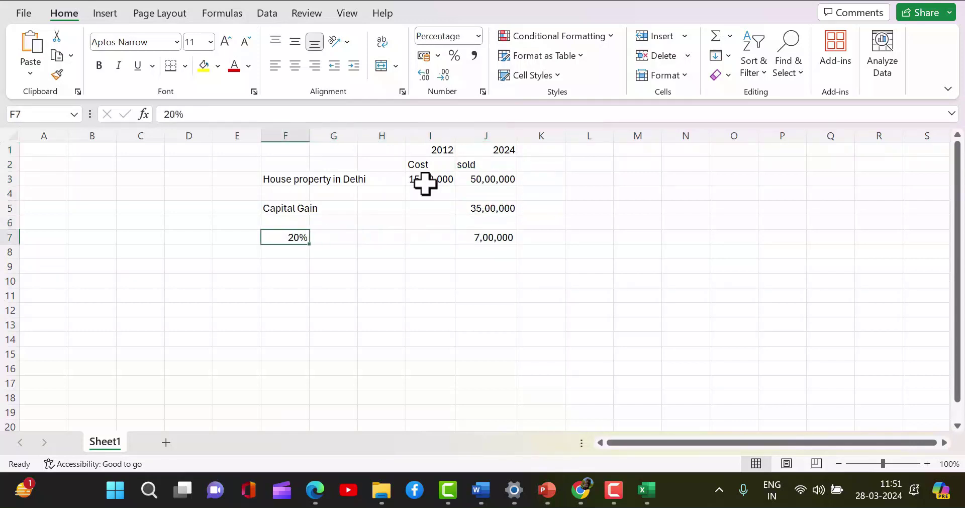
key(Right)
key(Right)
key(Right)
key(Right)
key(Right)
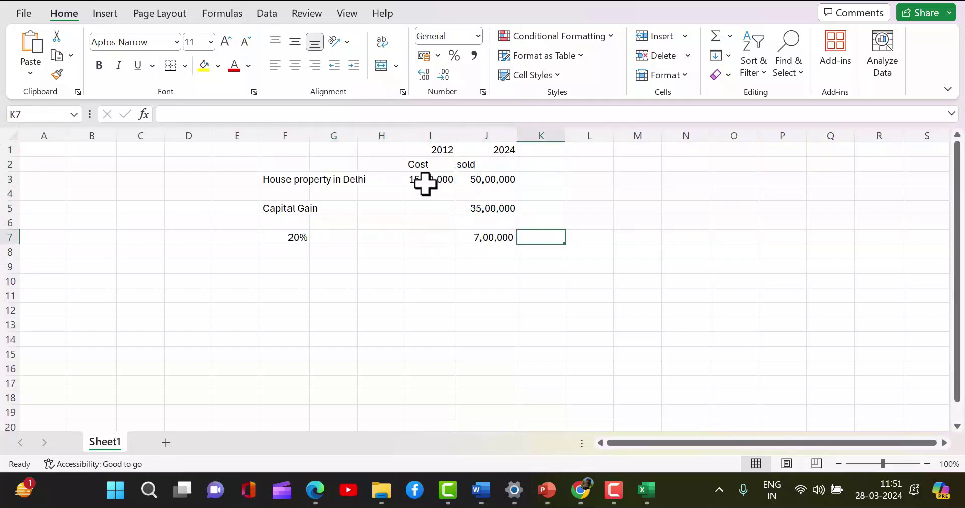
key(Left)
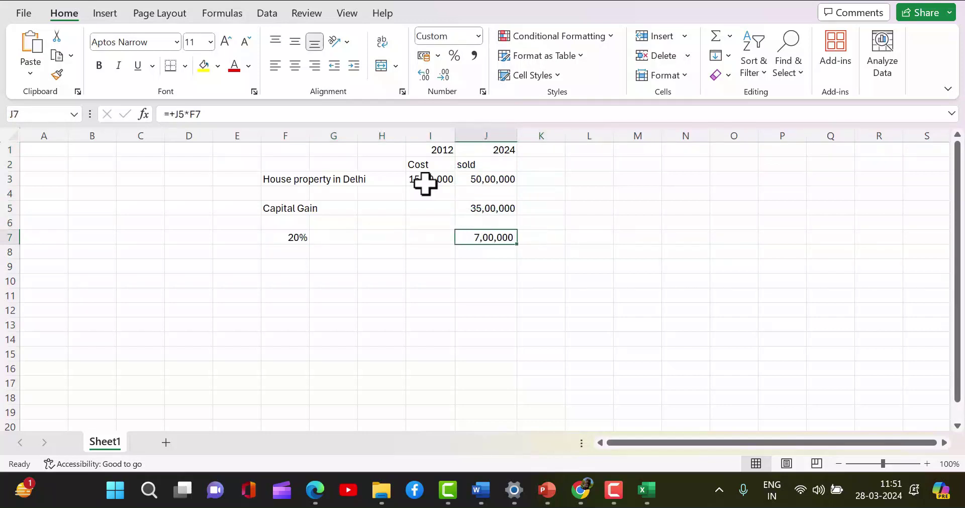
Clear the 20% rate from F7 and the tax formula from J7
click(294, 221)
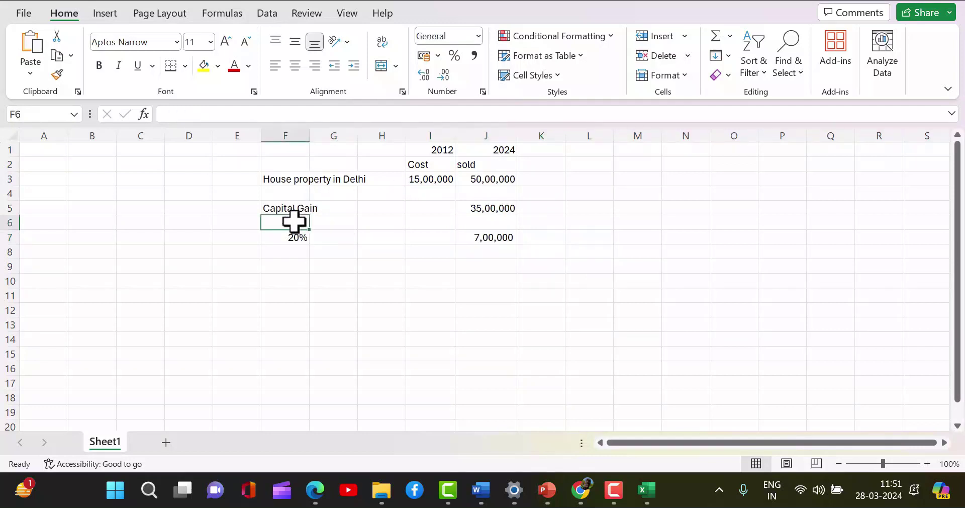
click(294, 238)
key(Right)
key(Right)
key(Right)
key(Right)
key(Left)
key(Right)
key(Down)
key(Up)
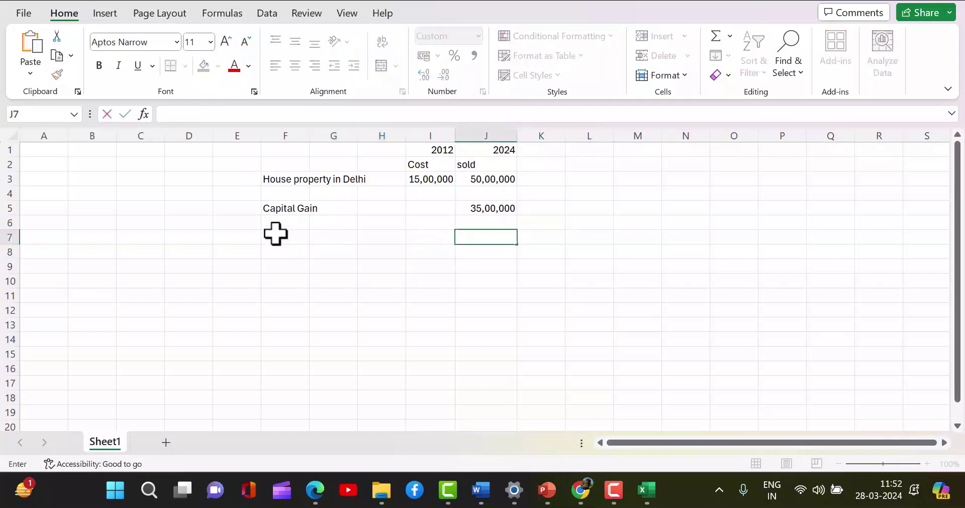
click(285, 226)
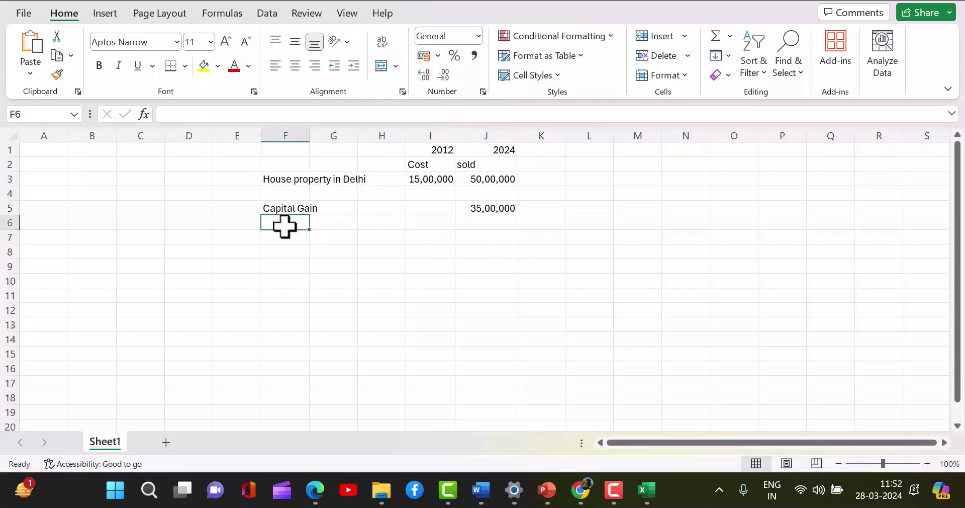
Enter 'Sec 54' in F6, 'Bonds' in G6 and 25,00,000 in J6
text(Sec)
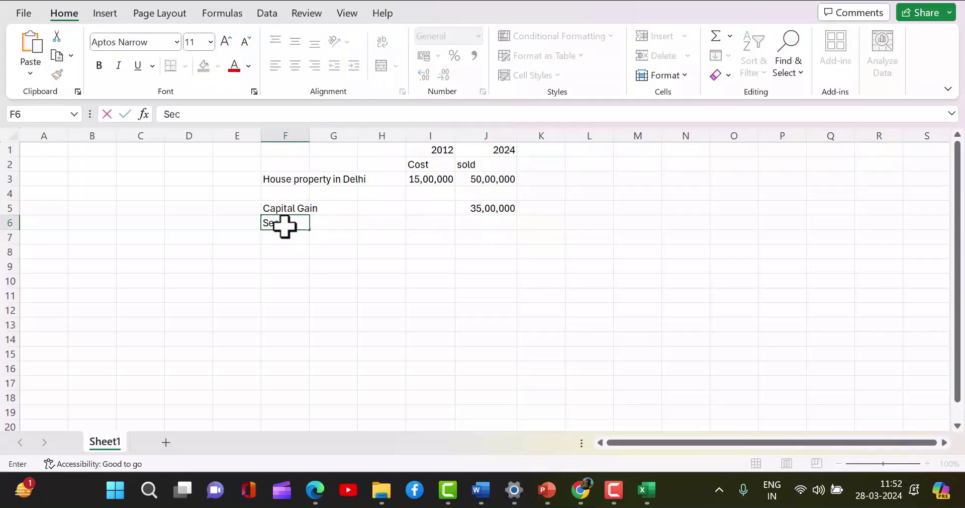
text( 54)
key(Tab)
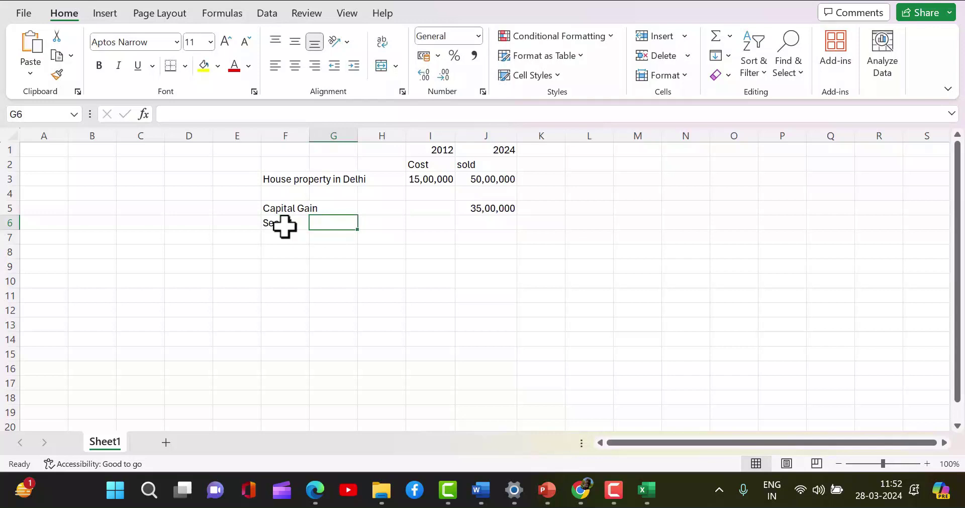
text(Bonds)
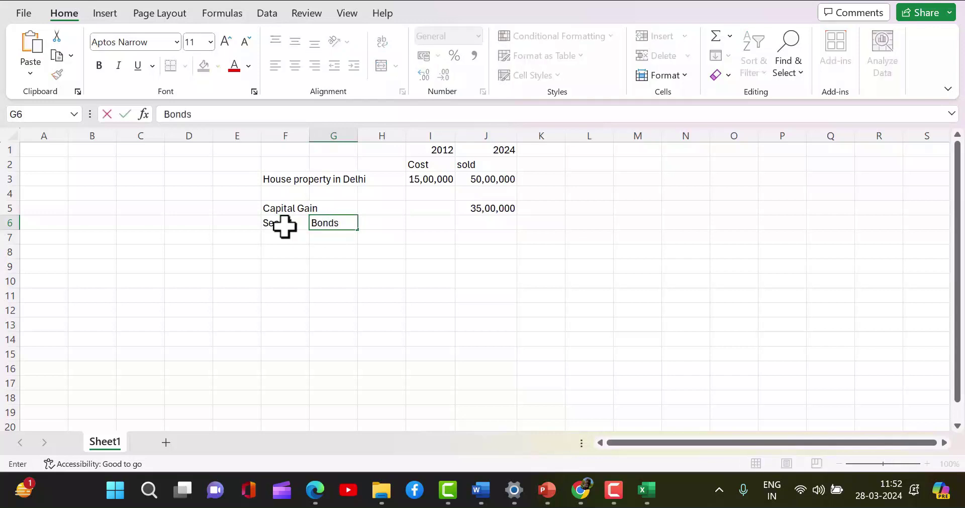
key(Right)
key(Right)
key(Right)
key(Right)
key(Left)
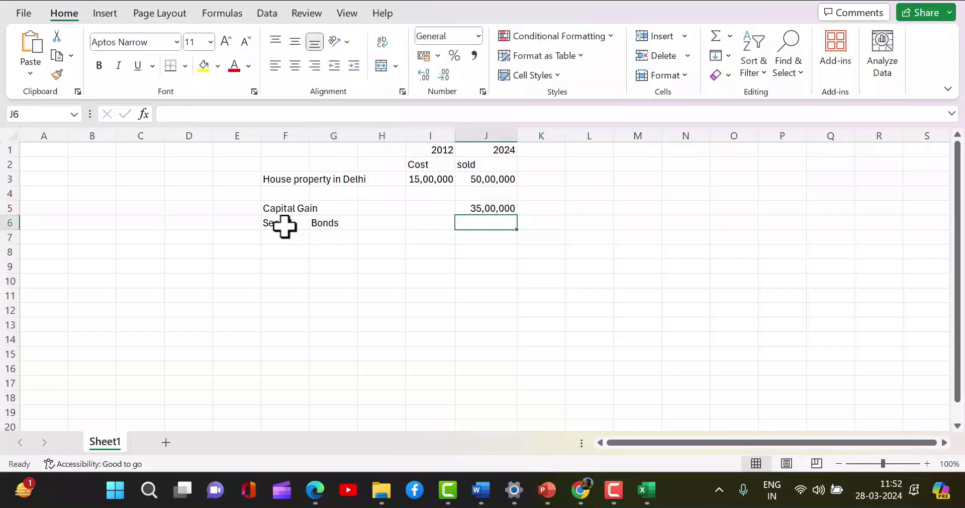
text(35)
key(BackSpace)
key(BackSpace)
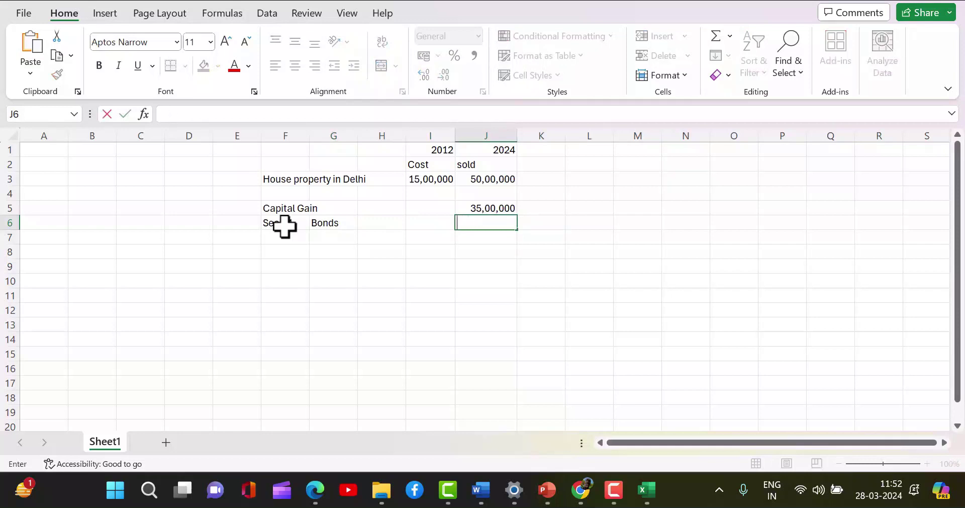
text(25,00,000)
key(Tab)
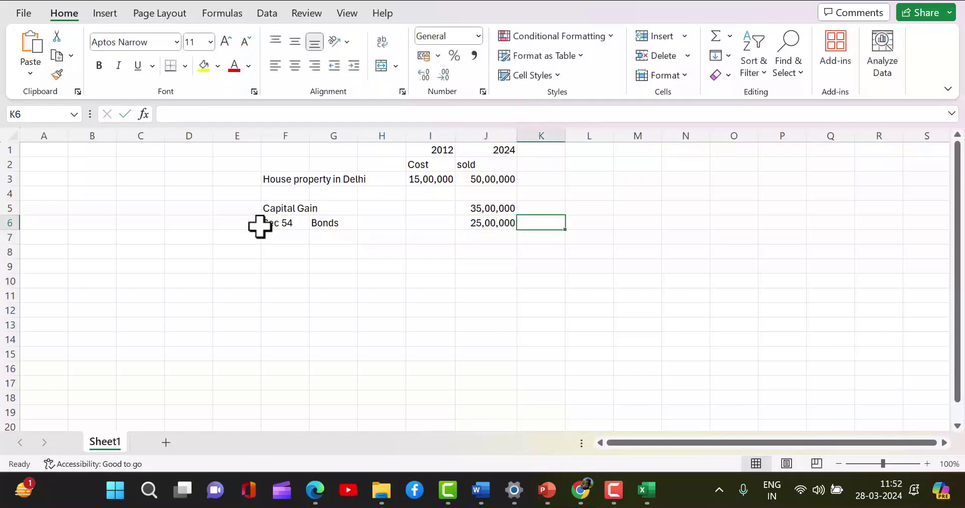
Rename the G6 label to 'Capital Gains Bonds'
click(342, 226)
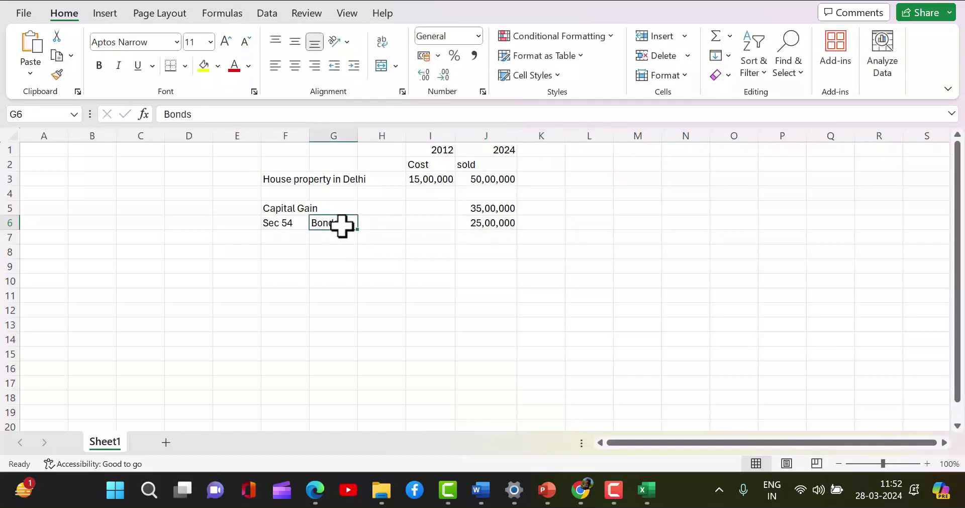
text(Capita)
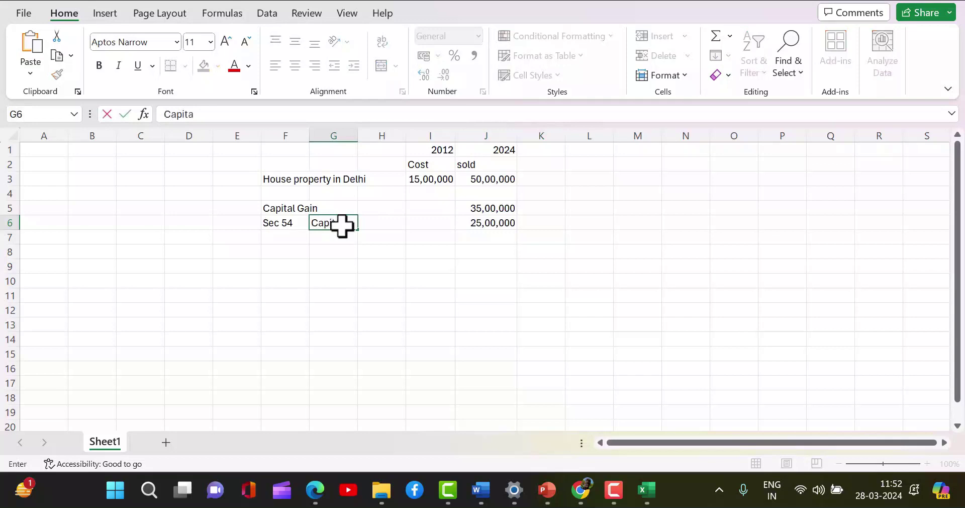
text(l Gains Bonds)
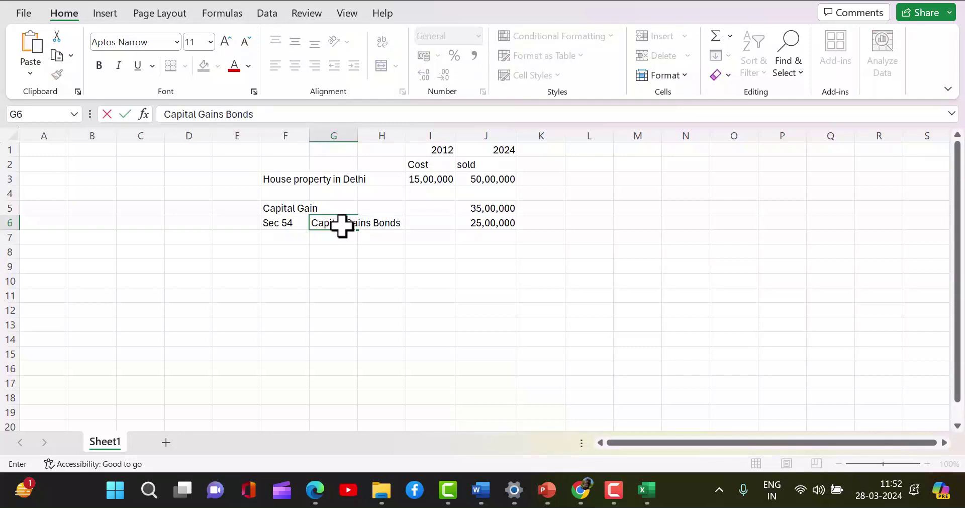
click(351, 261)
click(336, 222)
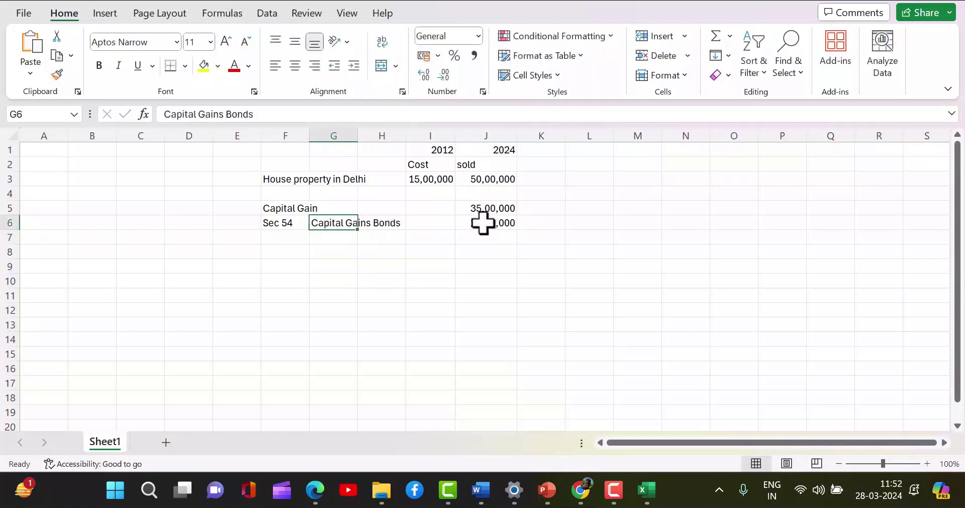
Enter '5 years' in I6 as the bond lock-in period
click(415, 226)
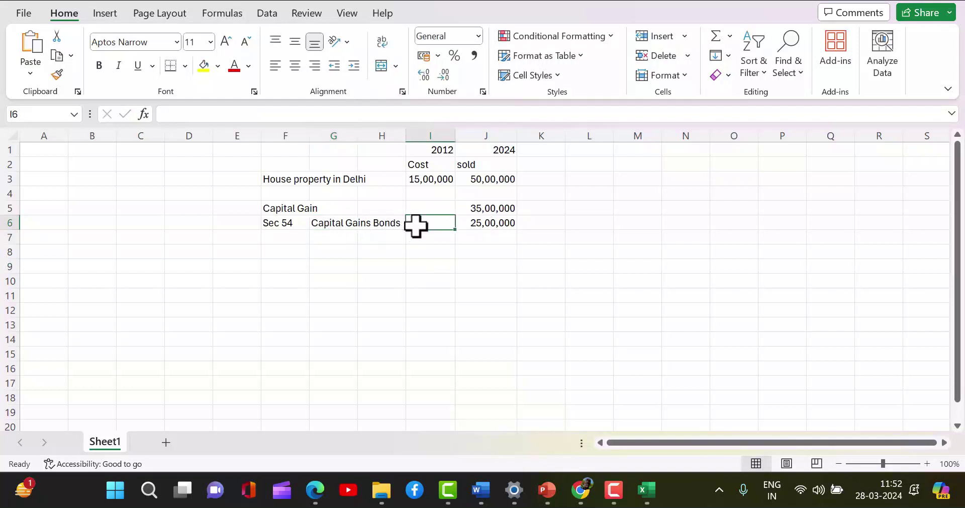
text(%yearsd)
key(BackSpace)
key(BackSpace)
key(BackSpace)
key(BackSpace)
key(BackSpace)
key(BackSpace)
key(BackSpace)
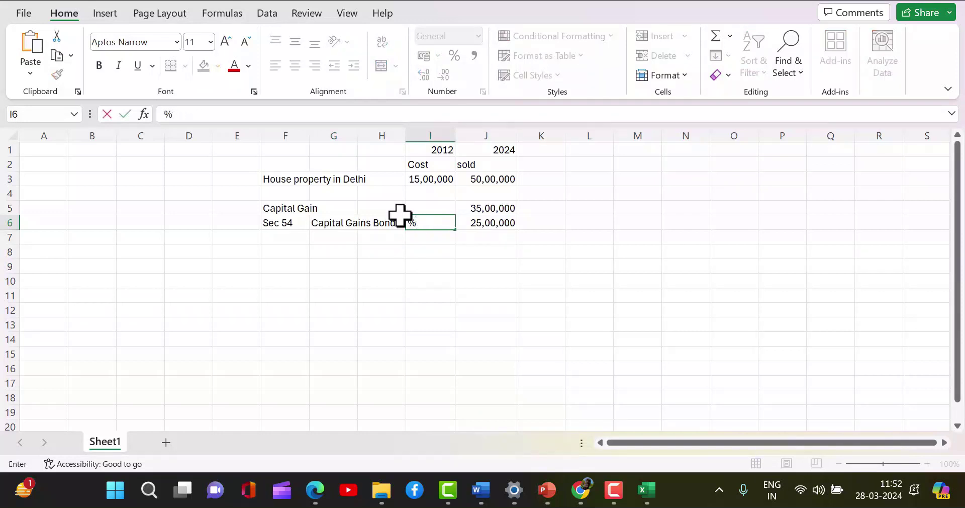
text(5 years)
click(343, 250)
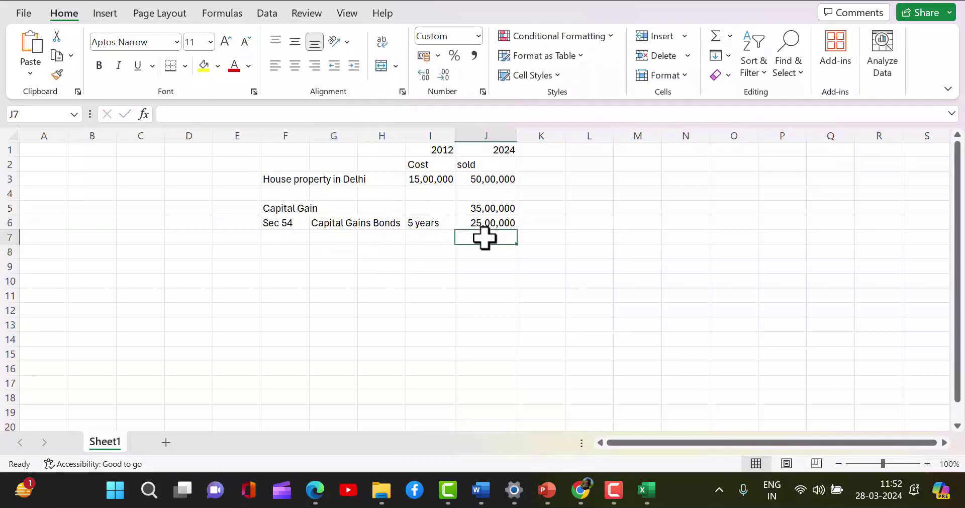
Enter =+J5-J6 in J7 for the remaining gain of 10,00,000
text(+)
key(Up)
key(Up)
text(-)
key(Up)
key(Return)
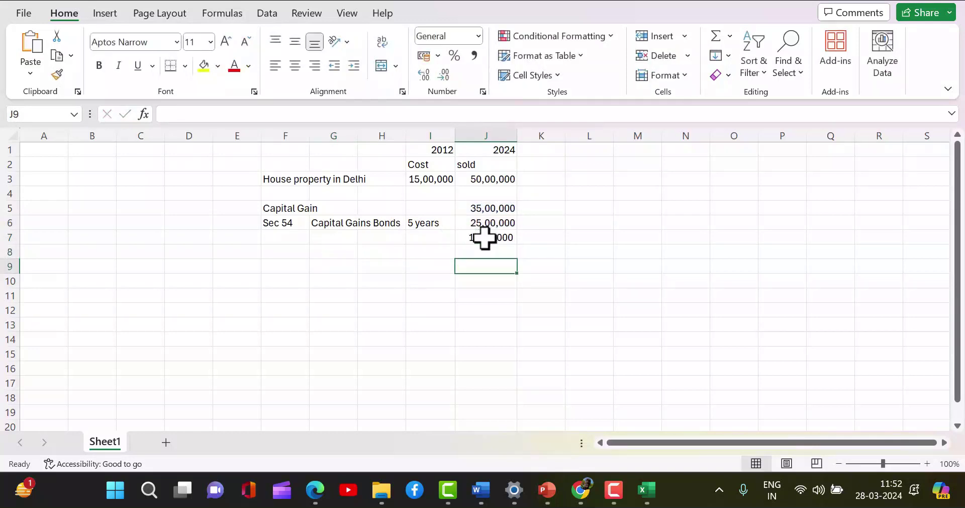
Enter the 20% tax rate in I7
click(484, 237)
key(Left)
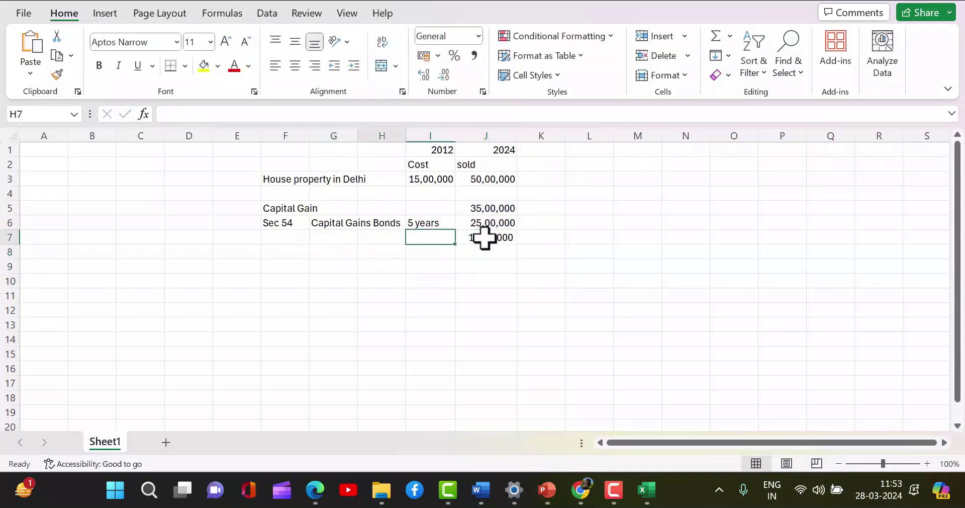
text(20)
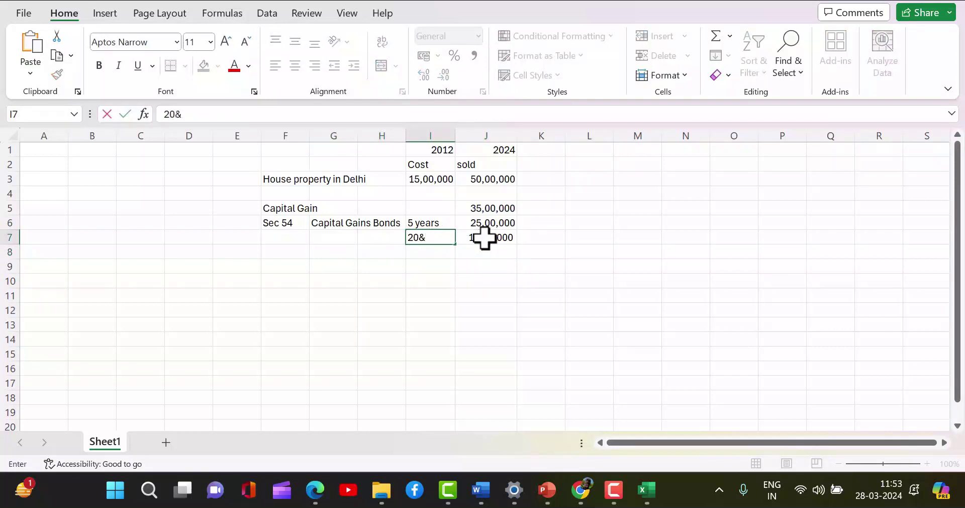
text(%)
key(Return)
key(Return)
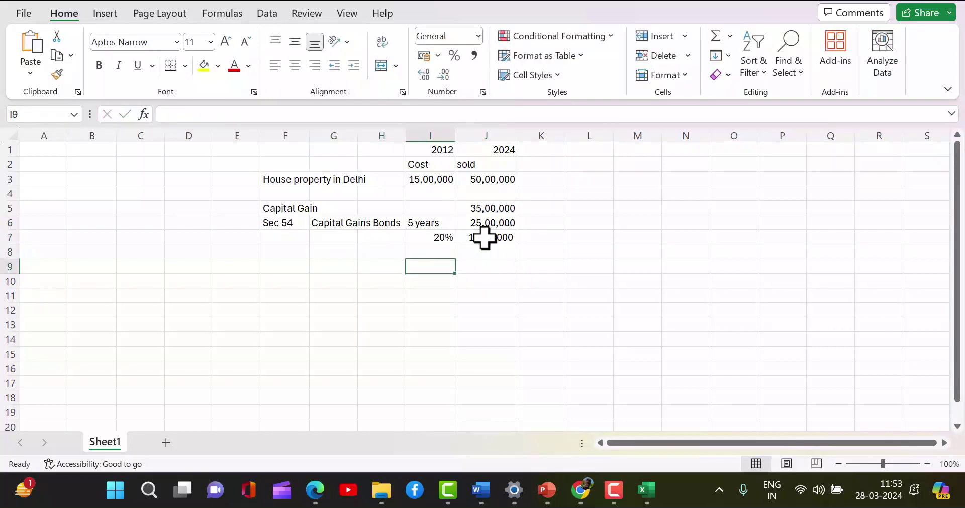
Compute the tax in J9 as =+J7*I7
key(Right)
text(+)
key(Up)
key(Up)
key(Up)
key(Up)
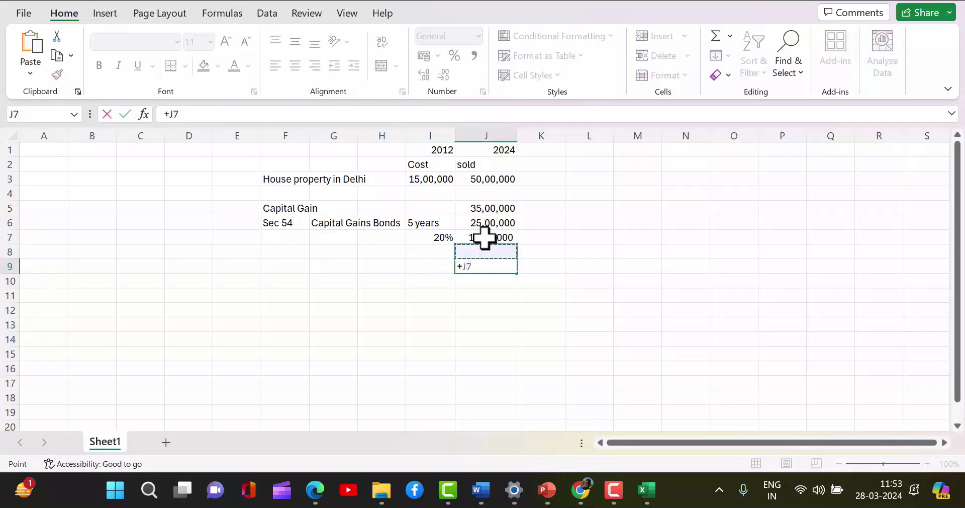
click(485, 238)
text(*)
click(437, 234)
key(Return)
Format J9 as 2,00,000 with Comma Style and no decimals, then begin typing 50,00,00 in L6
click(501, 264)
click(473, 56)
click(449, 75)
click(450, 75)
click(403, 238)
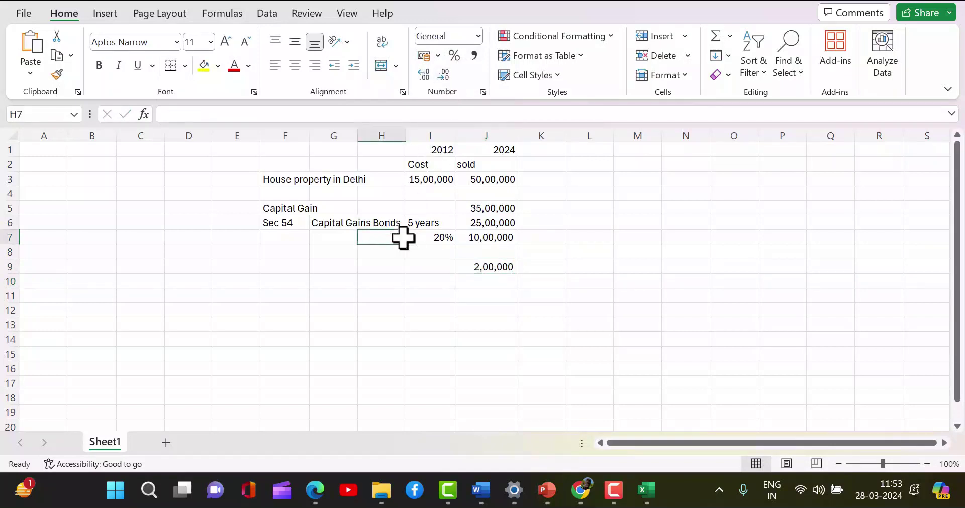
click(576, 225)
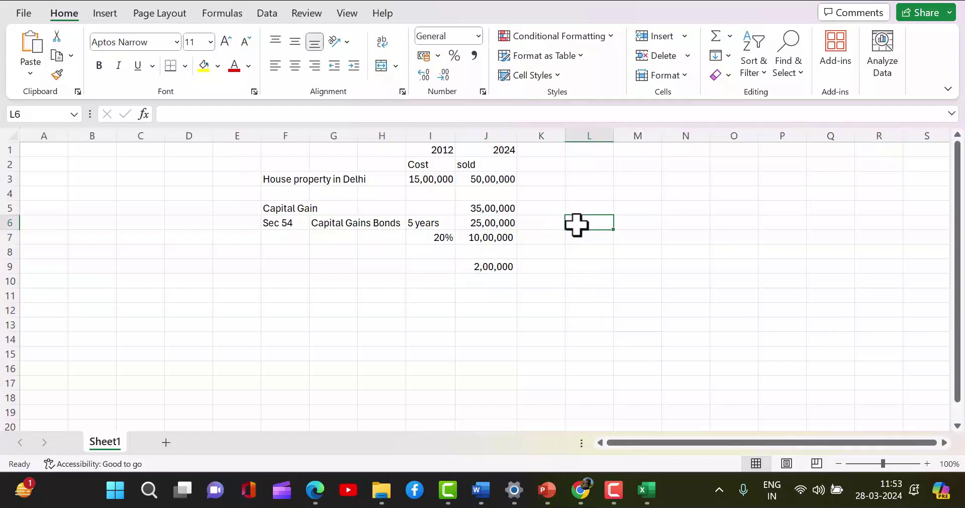
text(50)
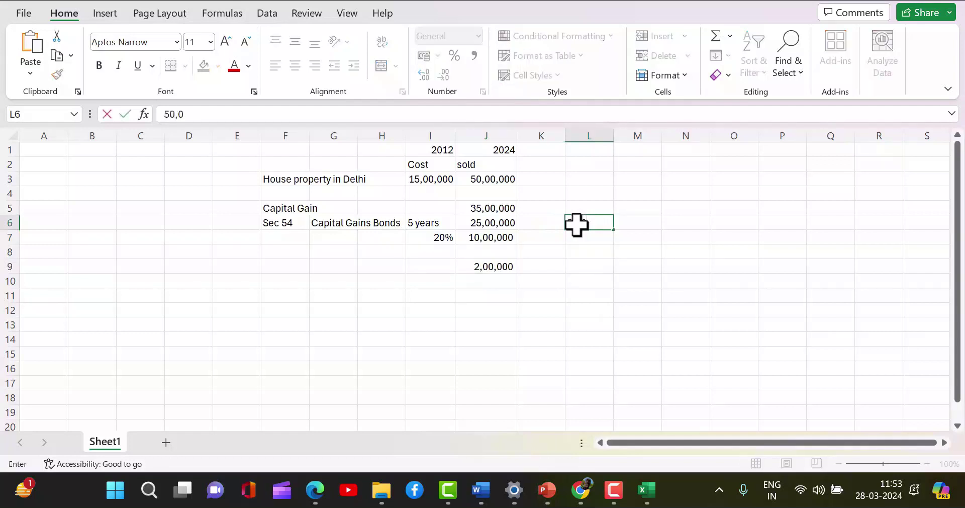